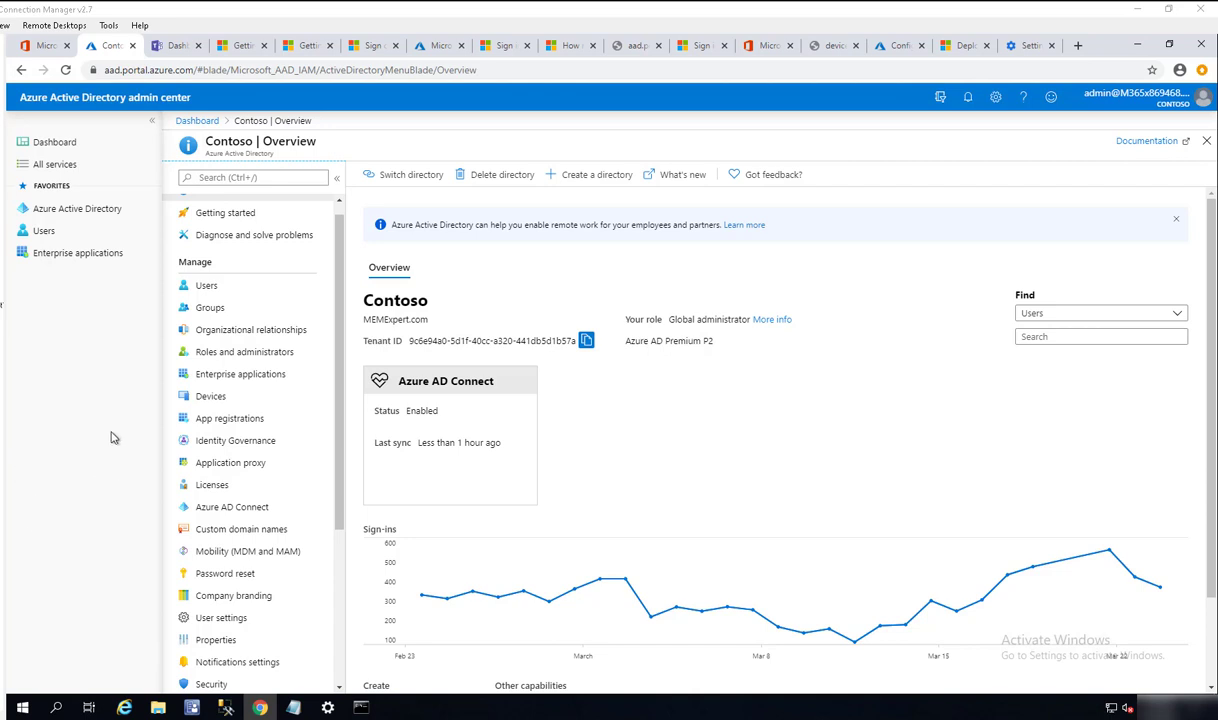
Step: Open Devices | All devices in the Azure AD admin center, showing two registered devices
left_click(207, 398)
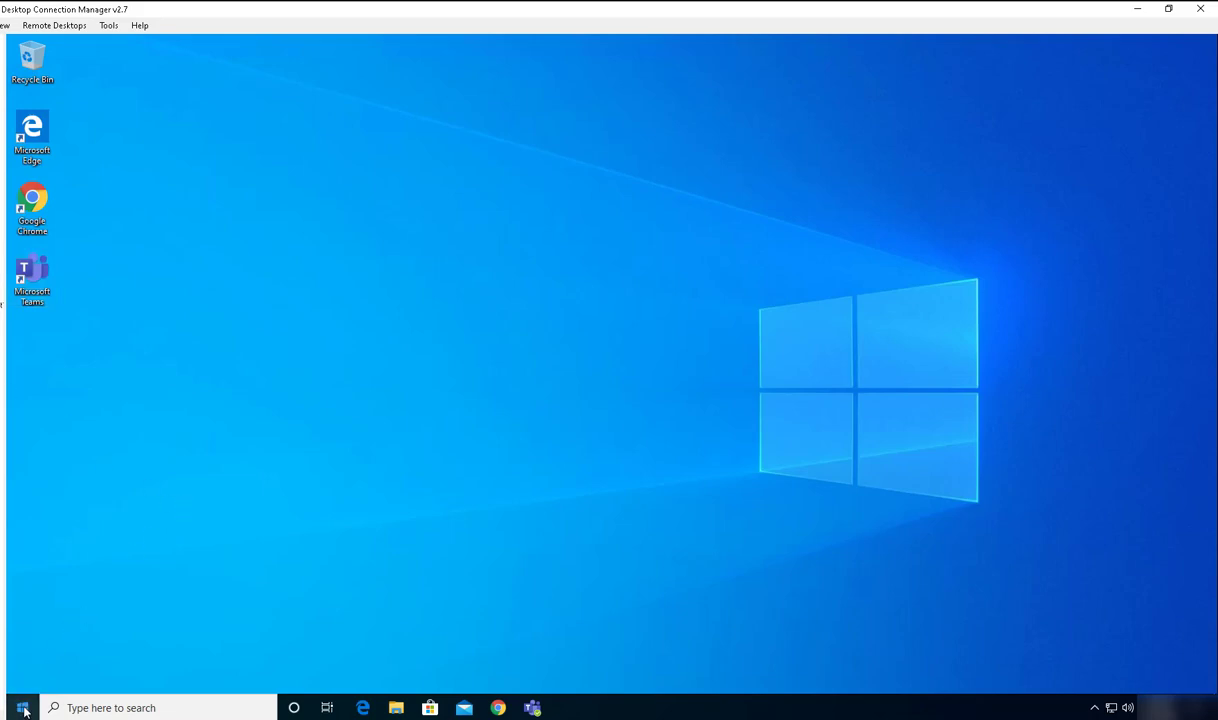
Step: Start connecting a work or school account from Settings > Accounts > Access work or school
left_click(23, 709)
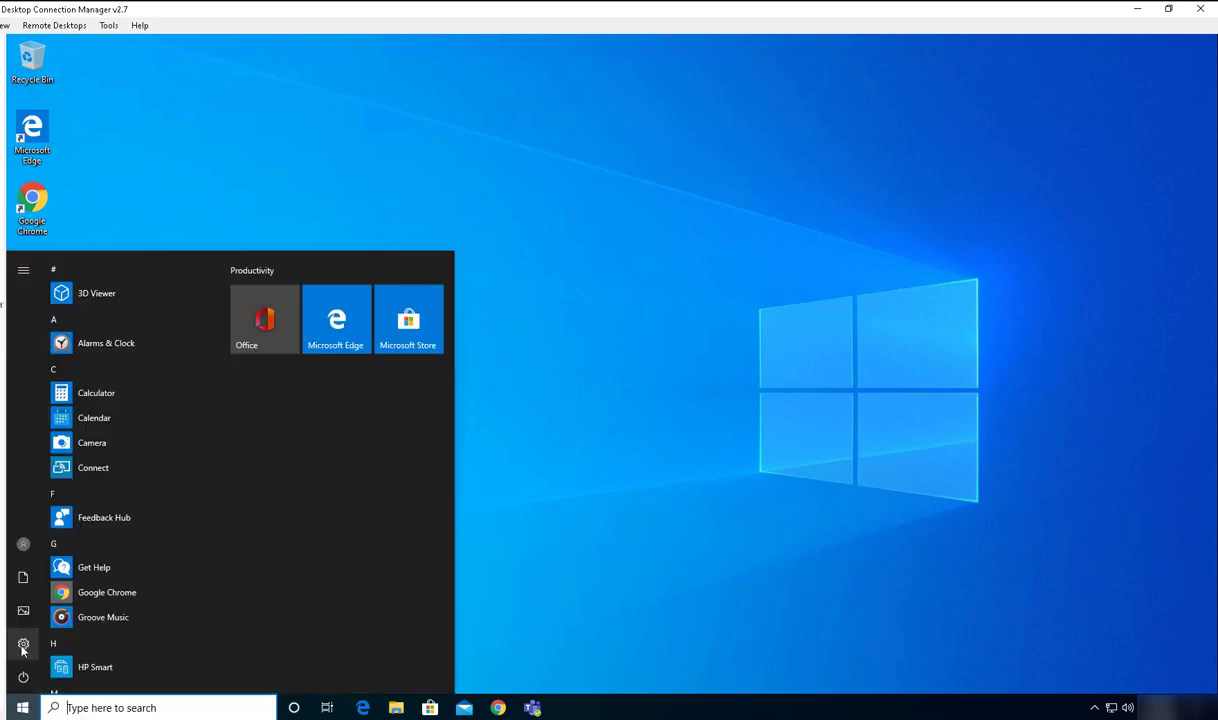
mouse_move(23, 645)
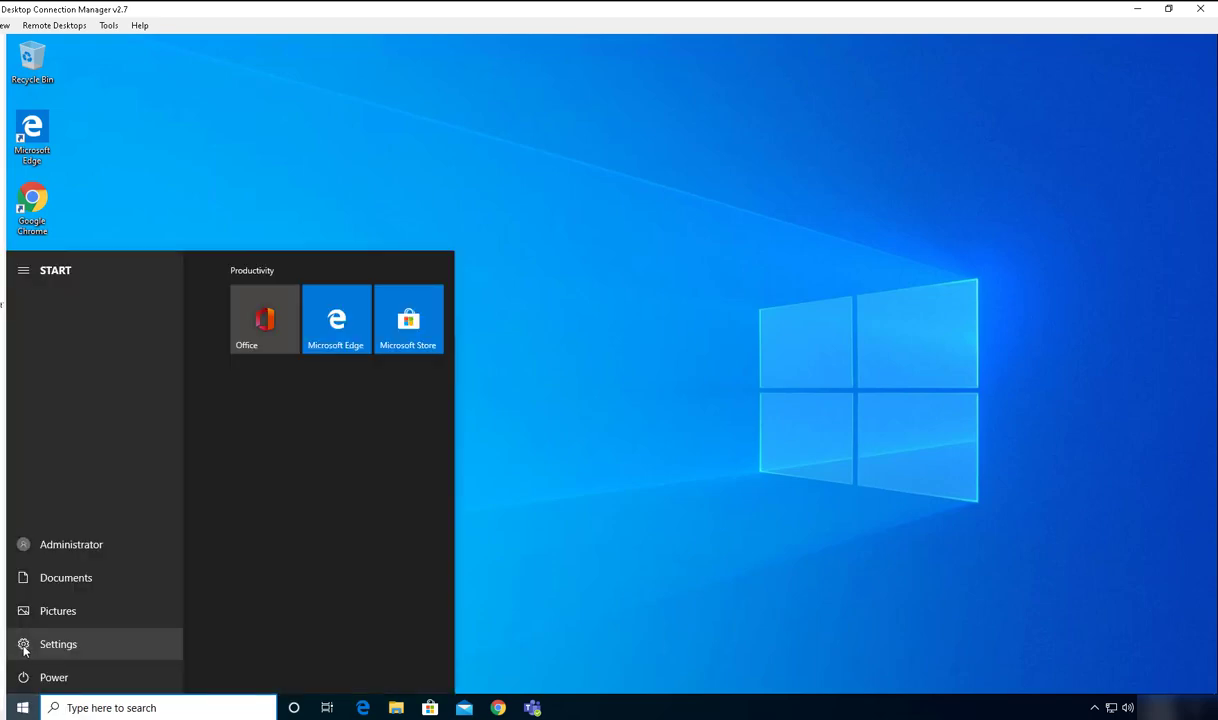
left_click(25, 645)
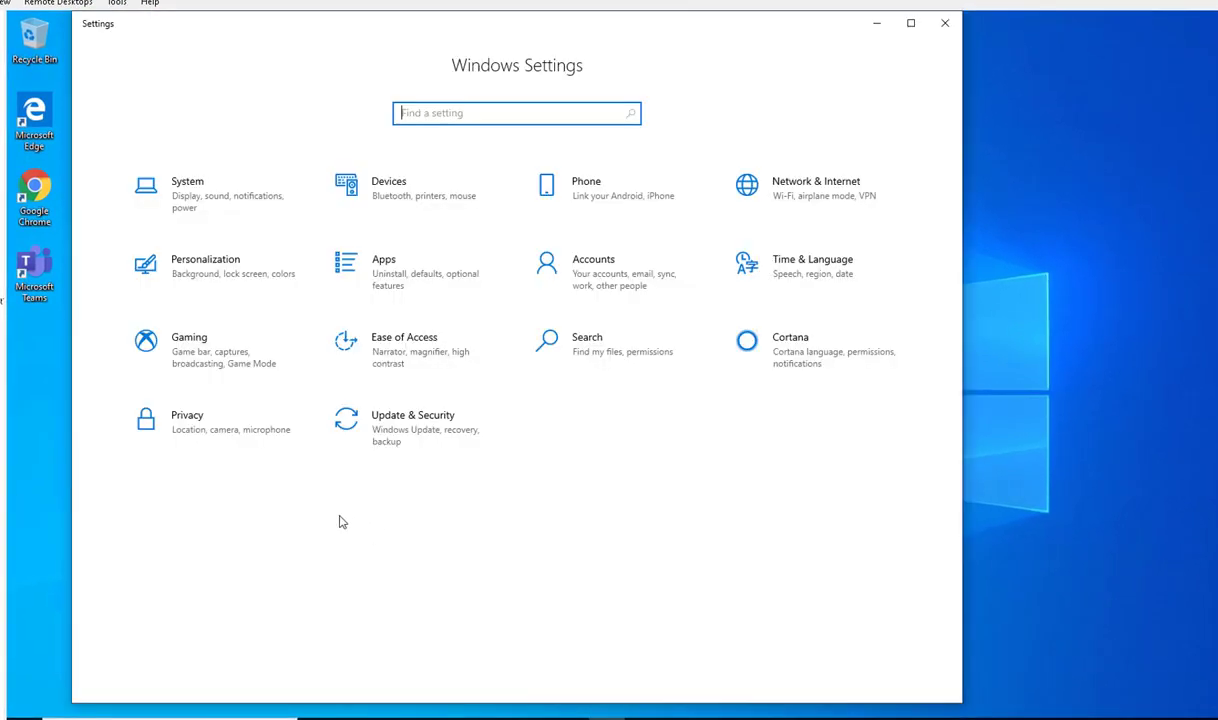
left_click(620, 280)
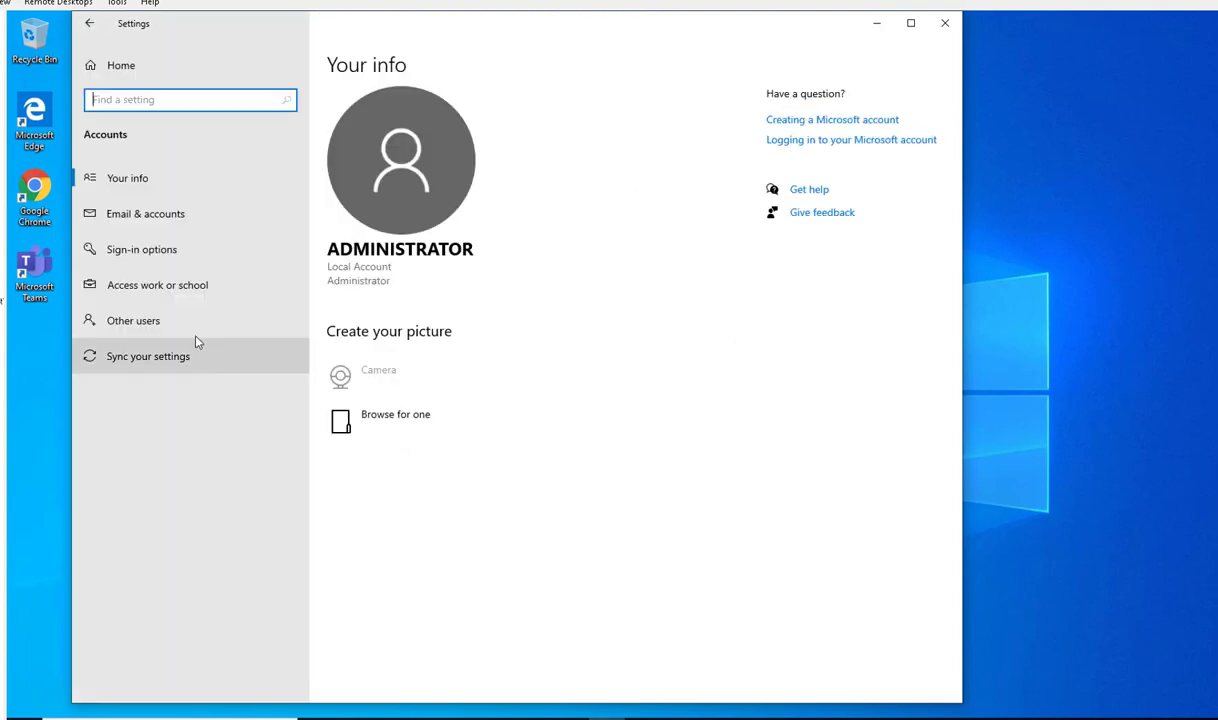
left_click(153, 292)
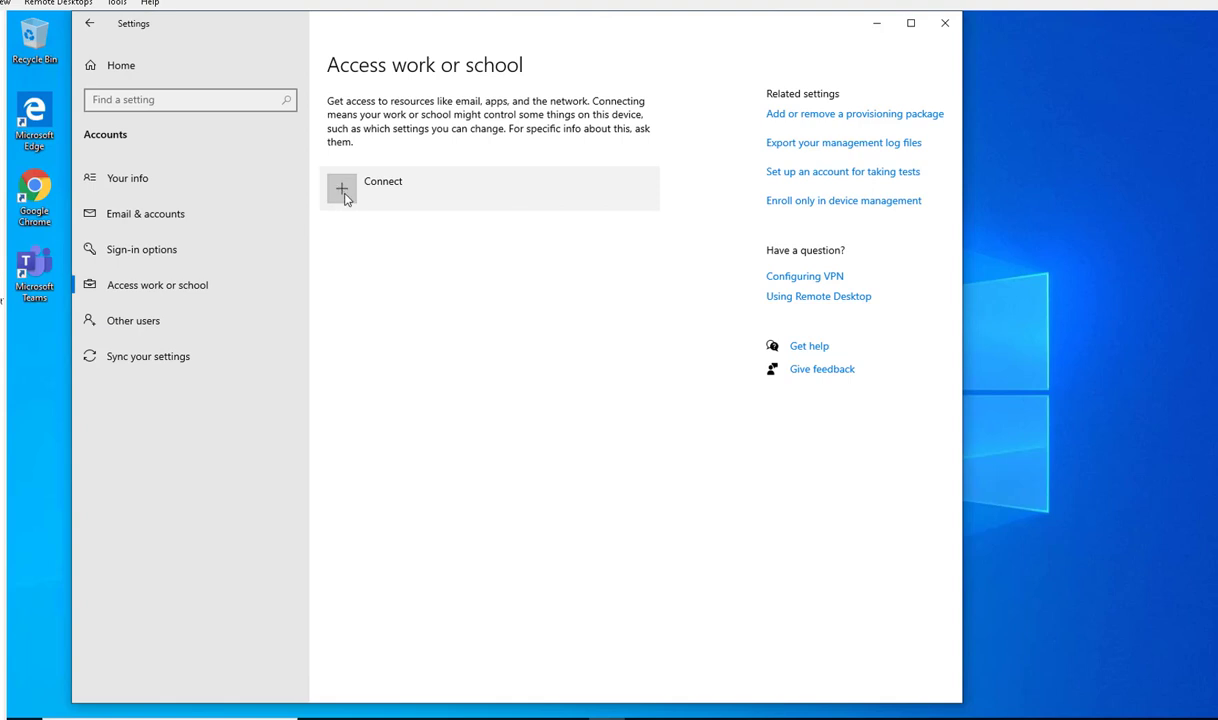
left_click(345, 195)
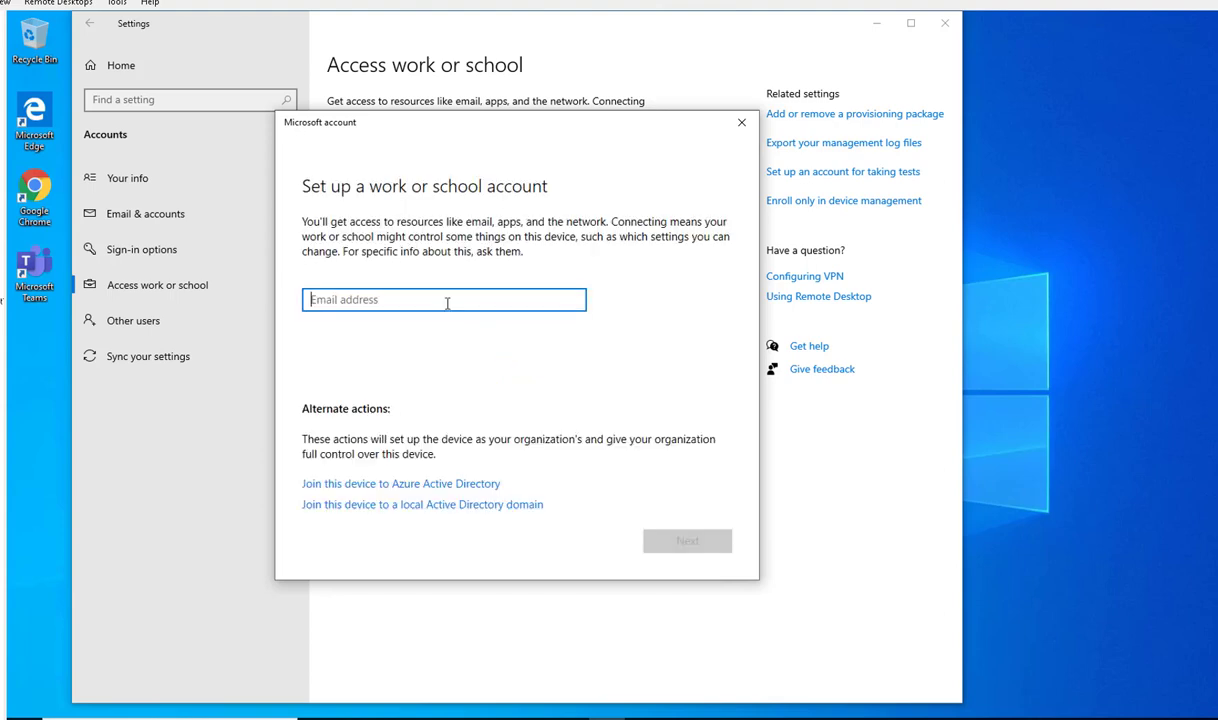
Step: Choose Join this device to Azure Active Directory and enter the work email and password
left_click(320, 486)
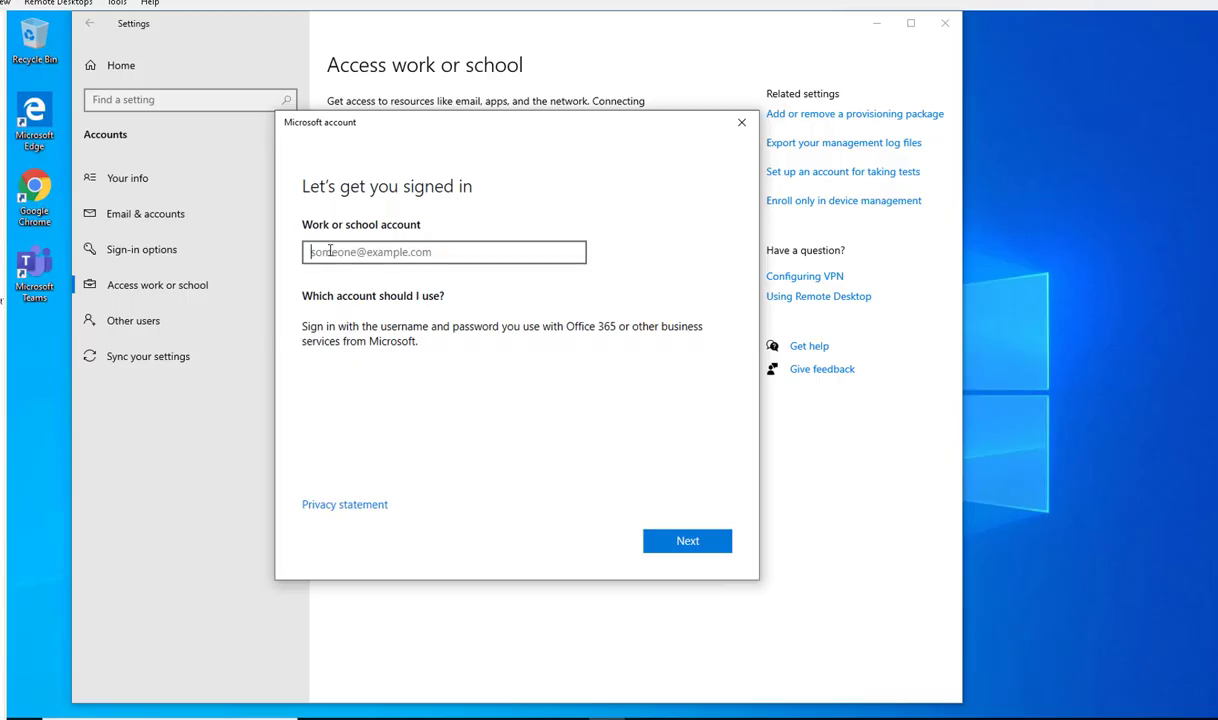
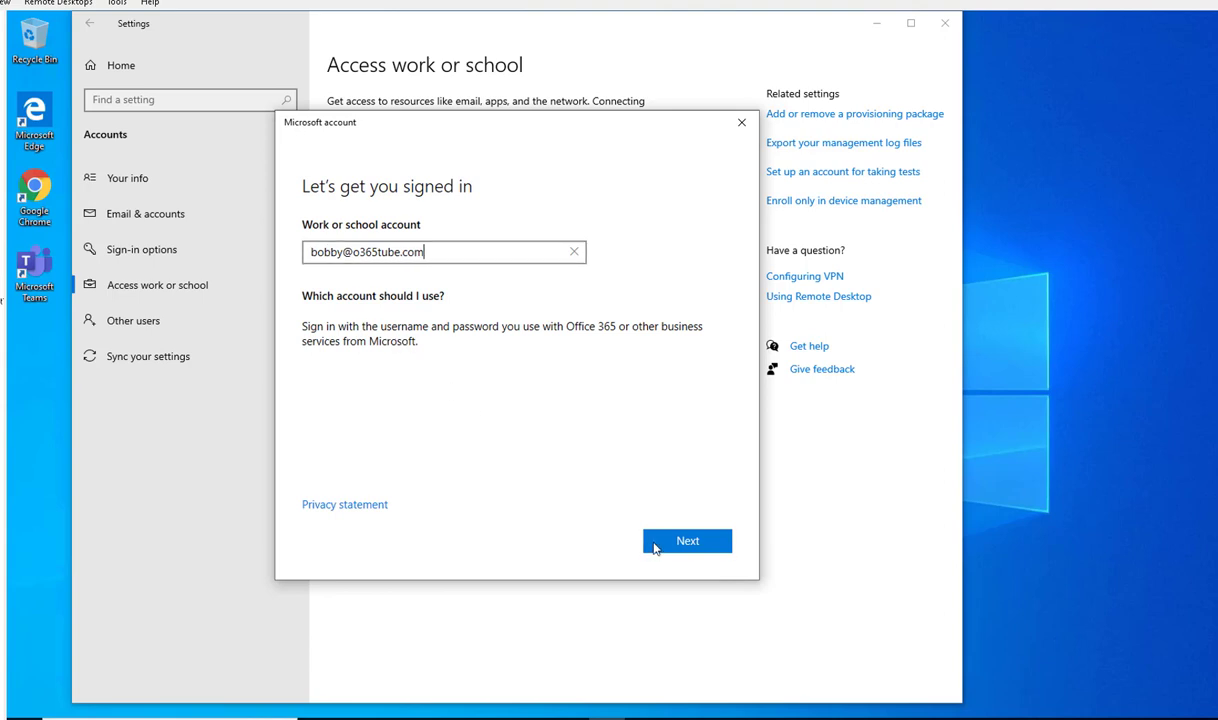
left_click(681, 549)
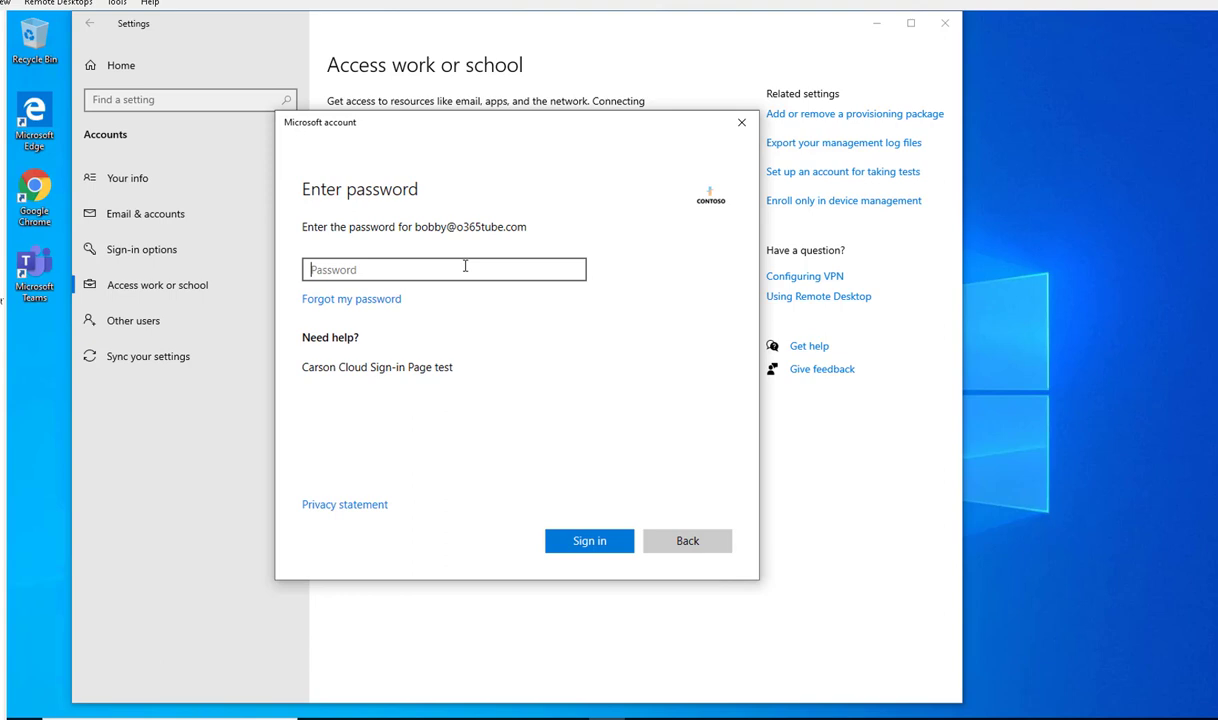
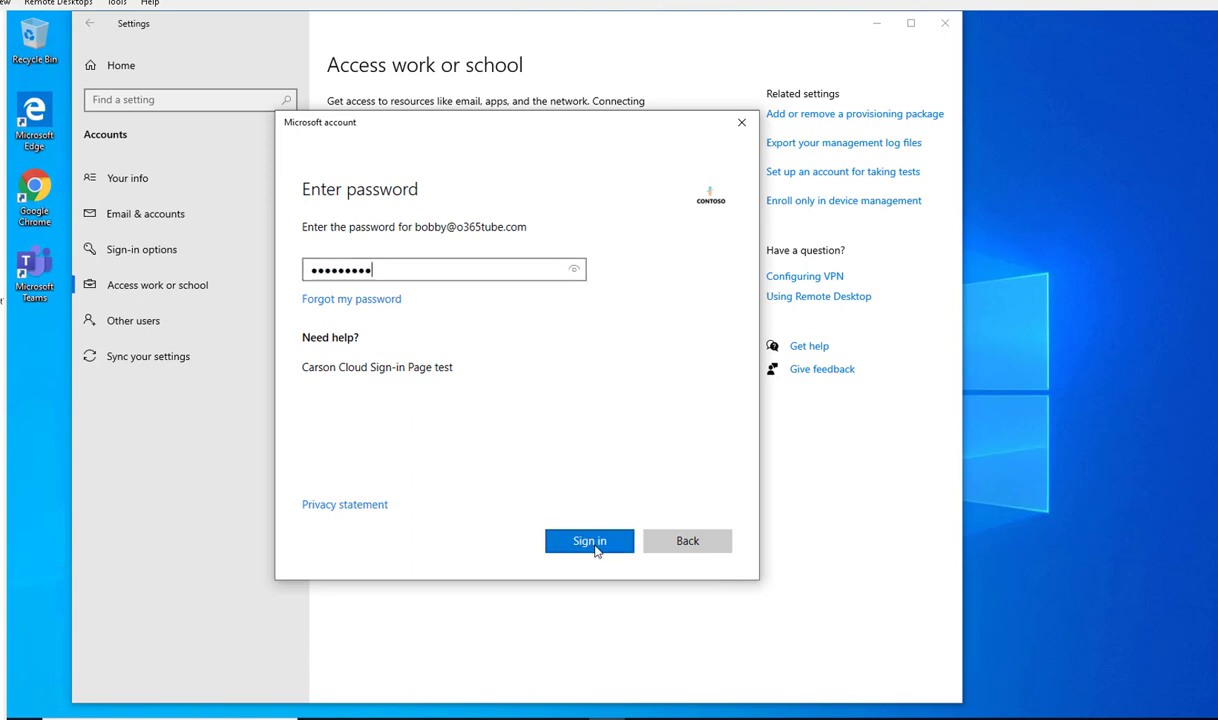
Step: Sign in and join the PC to Contoso, then expand the Contoso Azure AD connection entry
left_click(595, 549)
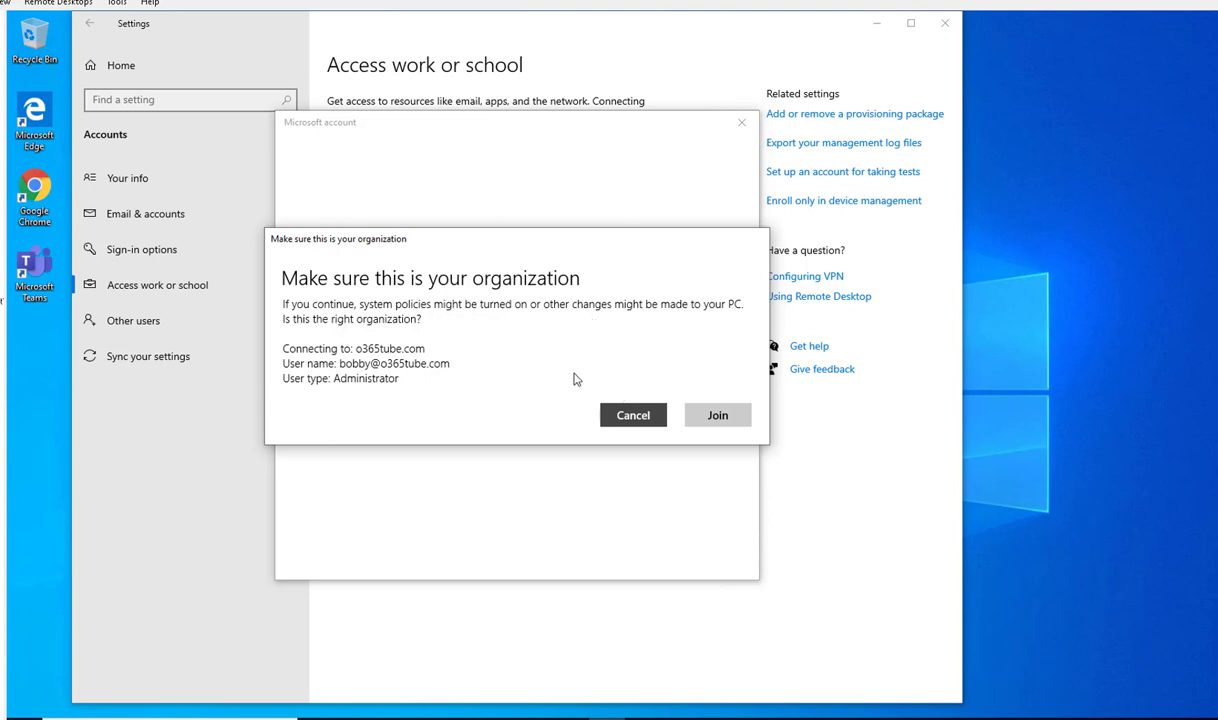
left_click(725, 417)
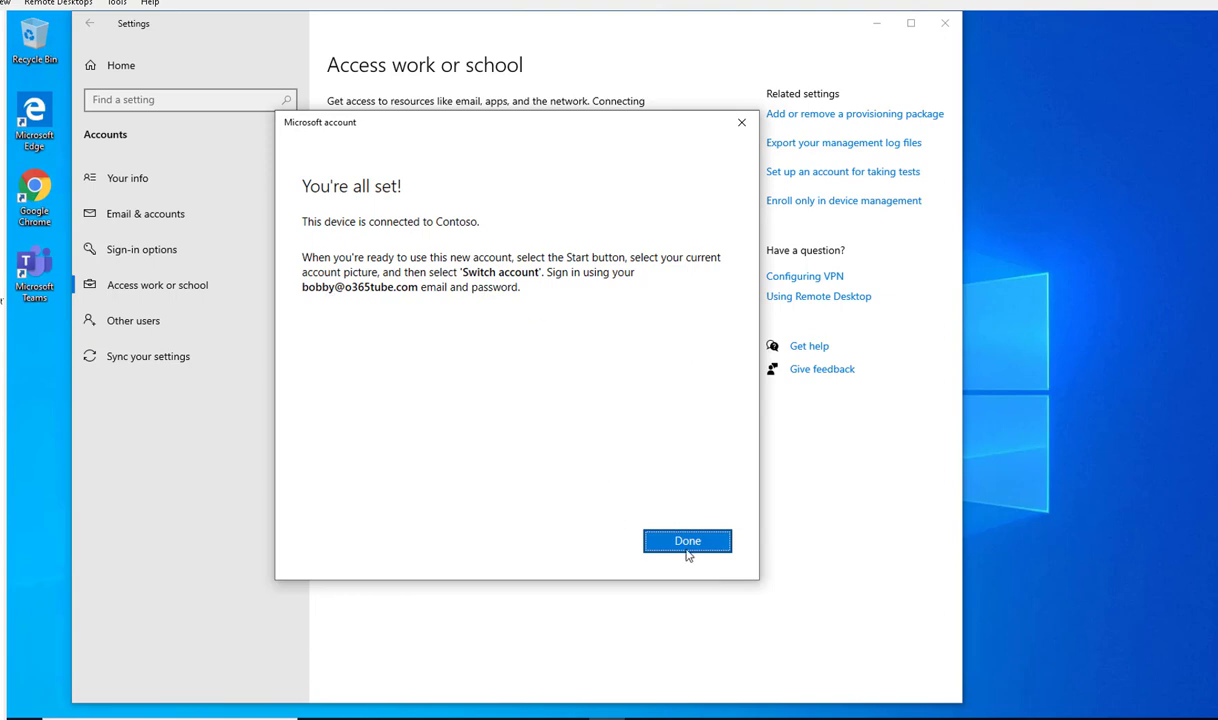
left_click(688, 545)
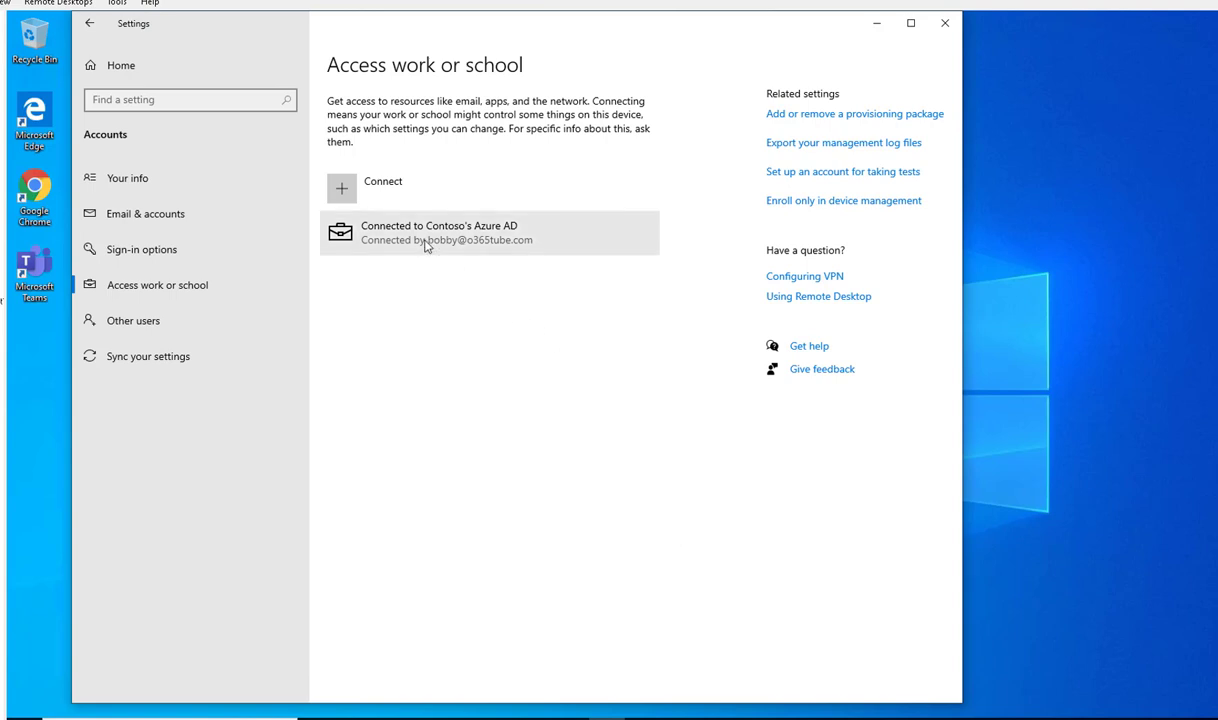
left_click(409, 244)
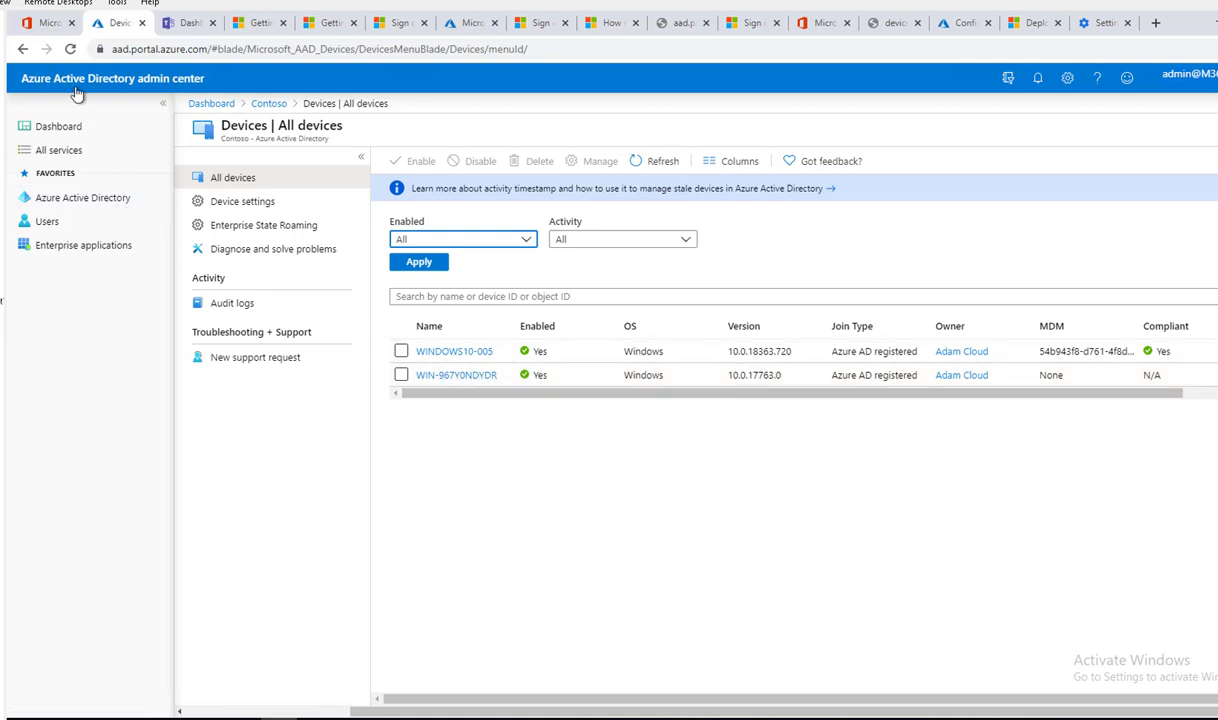
Step: Reload the Azure AD device list so Windows10-006 appears as Azure AD joined
left_click(70, 49)
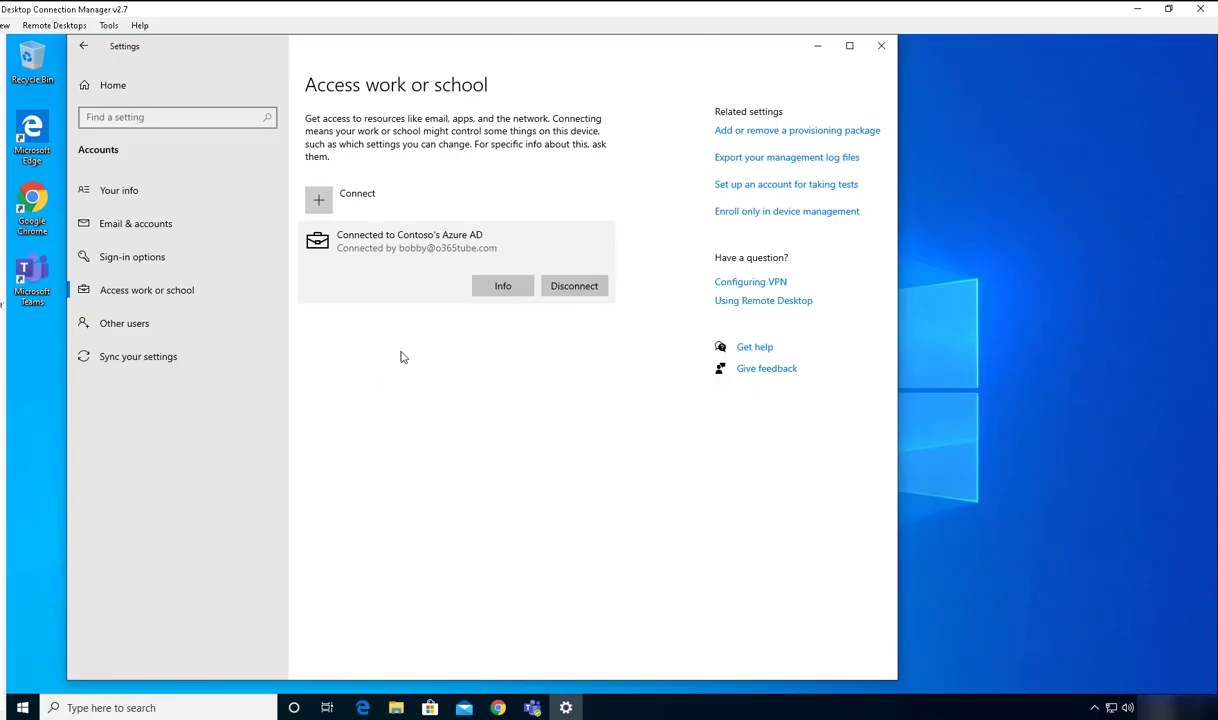
Step: Load portal.office.com in a new Chrome tab
left_click(500, 704)
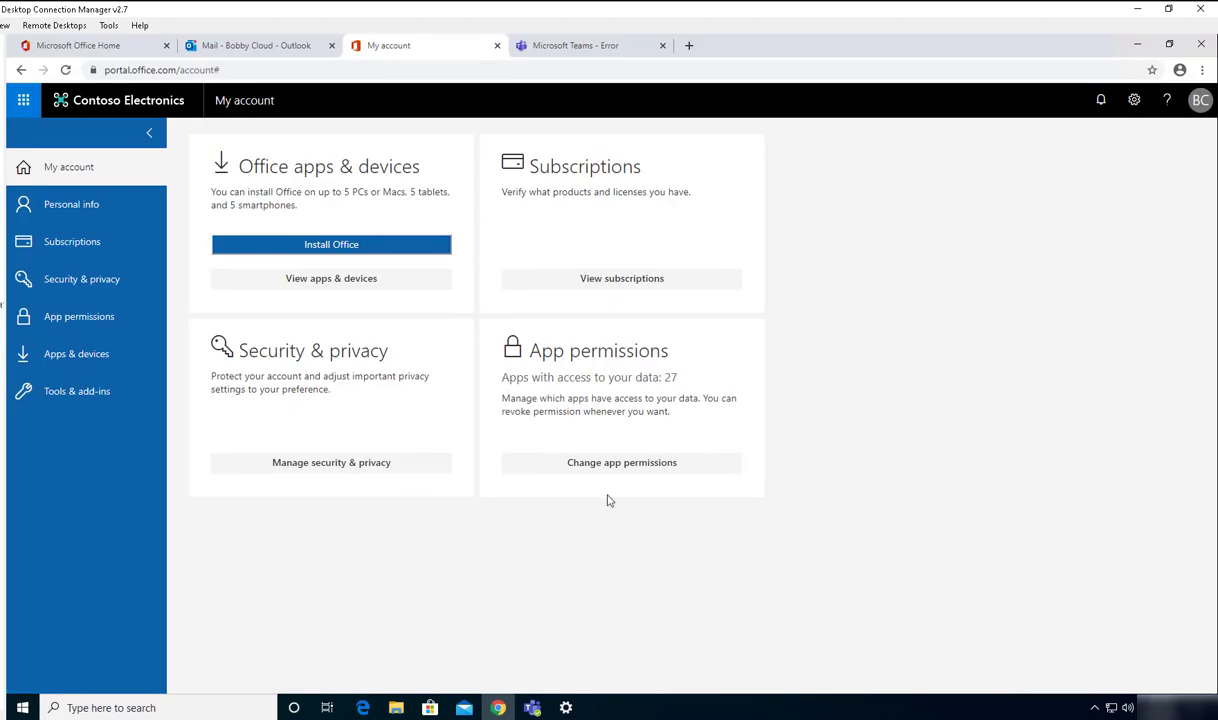
left_click(687, 45)
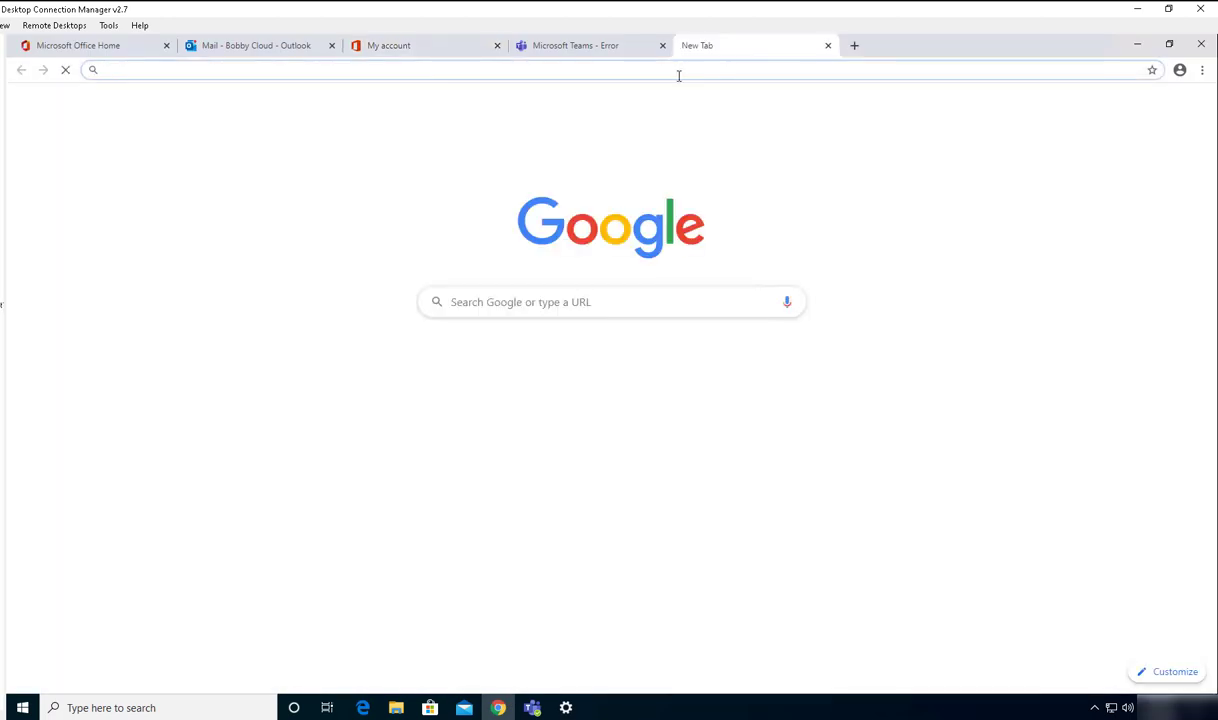
type("portal.office.com")
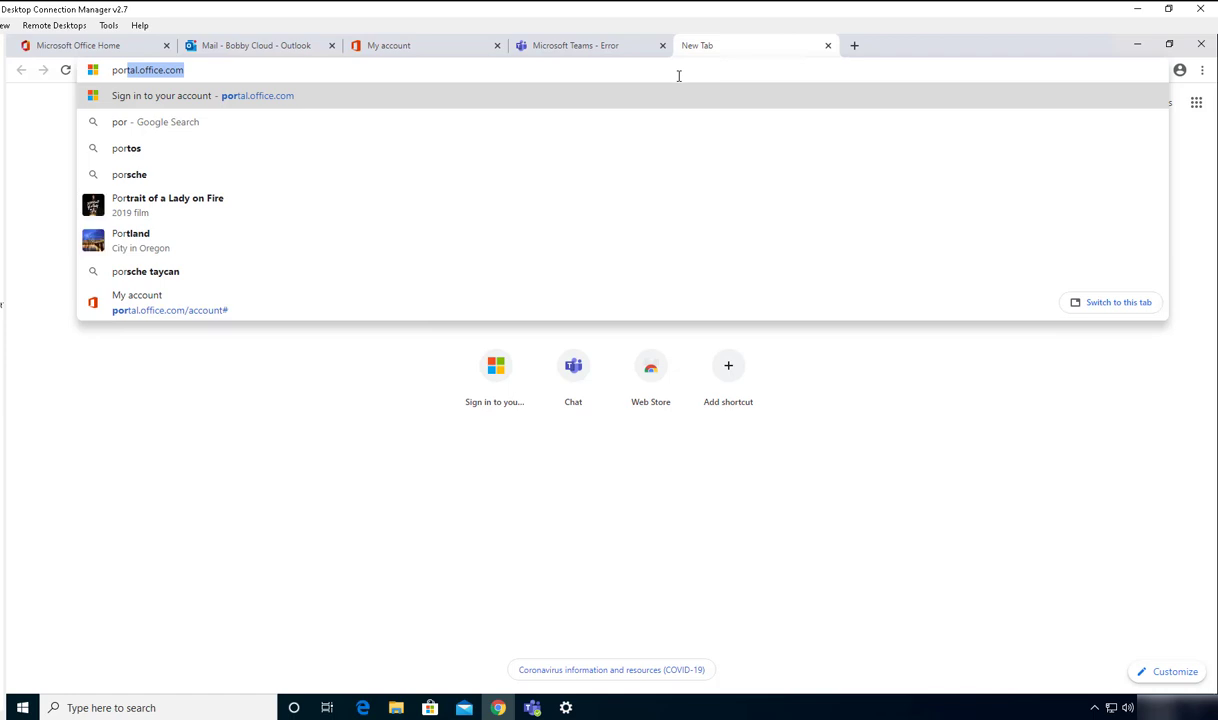
key("End")
key("Return")
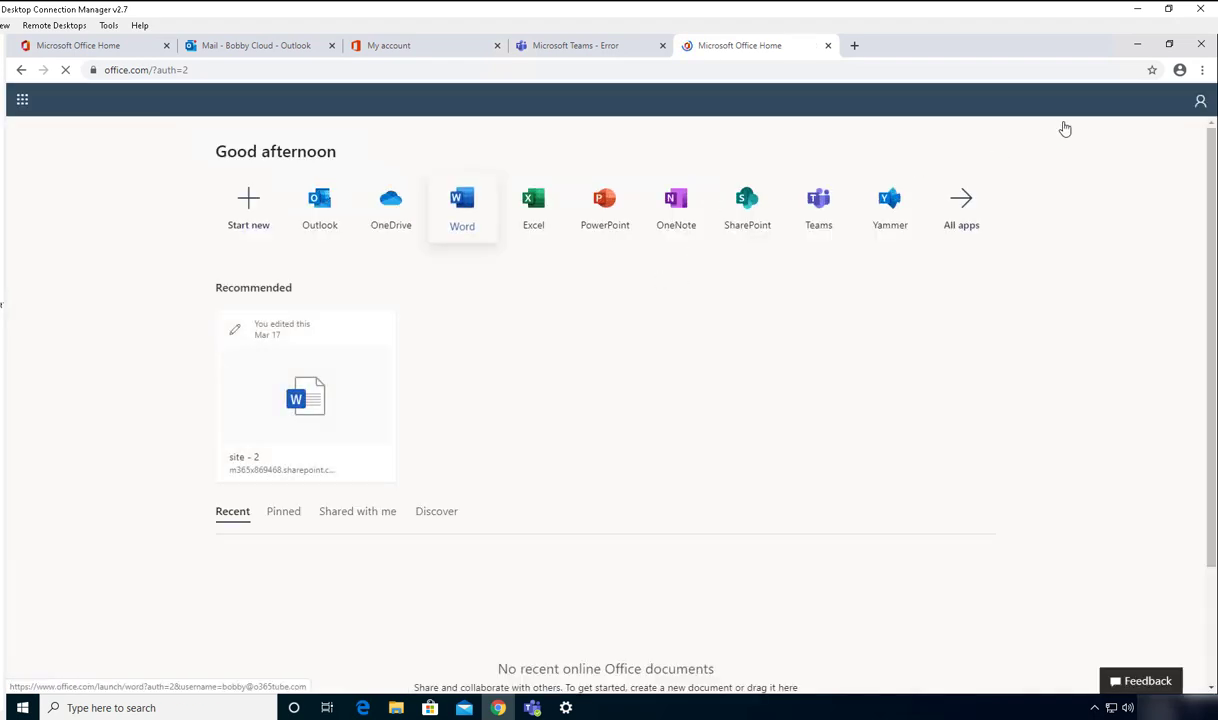
Step: Confirm the Office portal is signed in with the work account, then minimize Chrome
left_click(1196, 113)
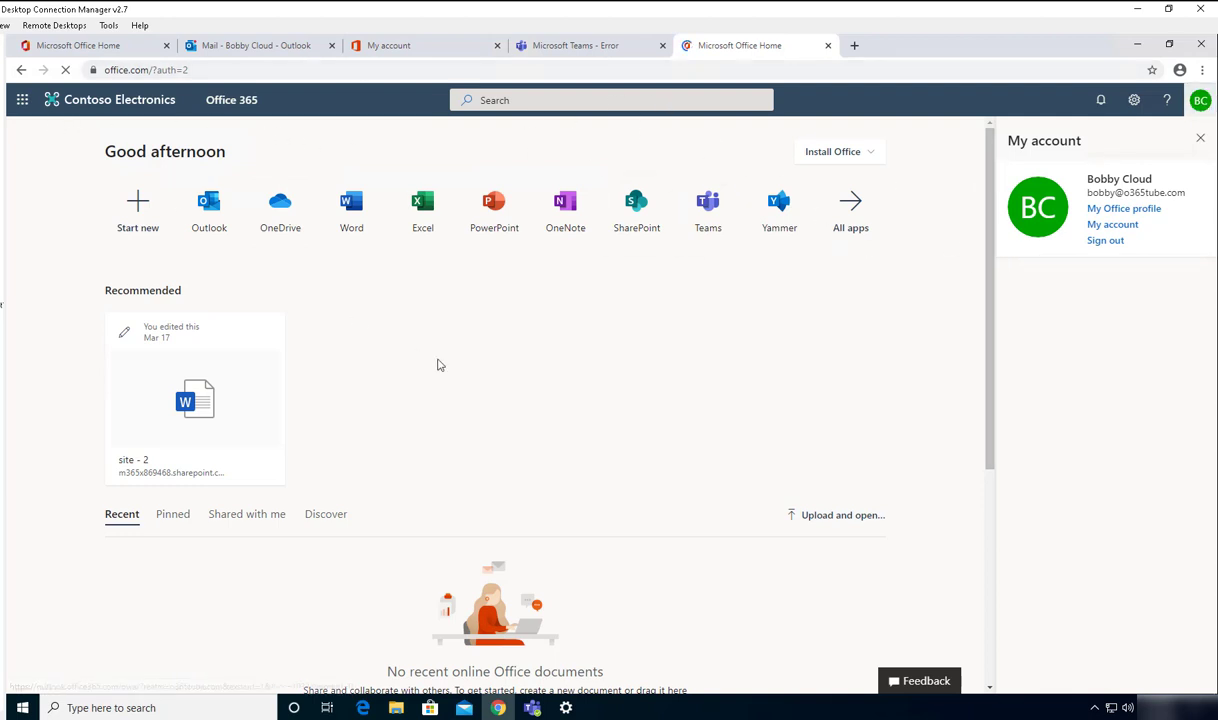
scroll(606, 364, "down", 3)
scroll(661, 321, "up", 3)
left_click(1200, 102)
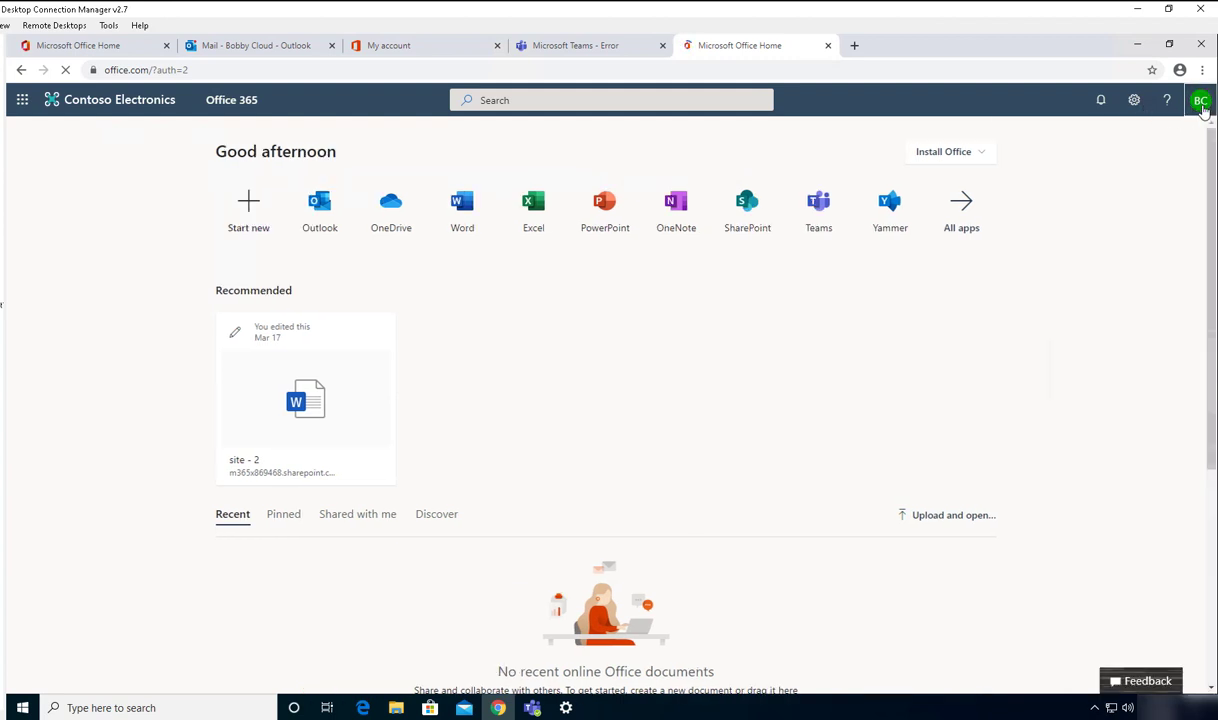
left_click(1137, 44)
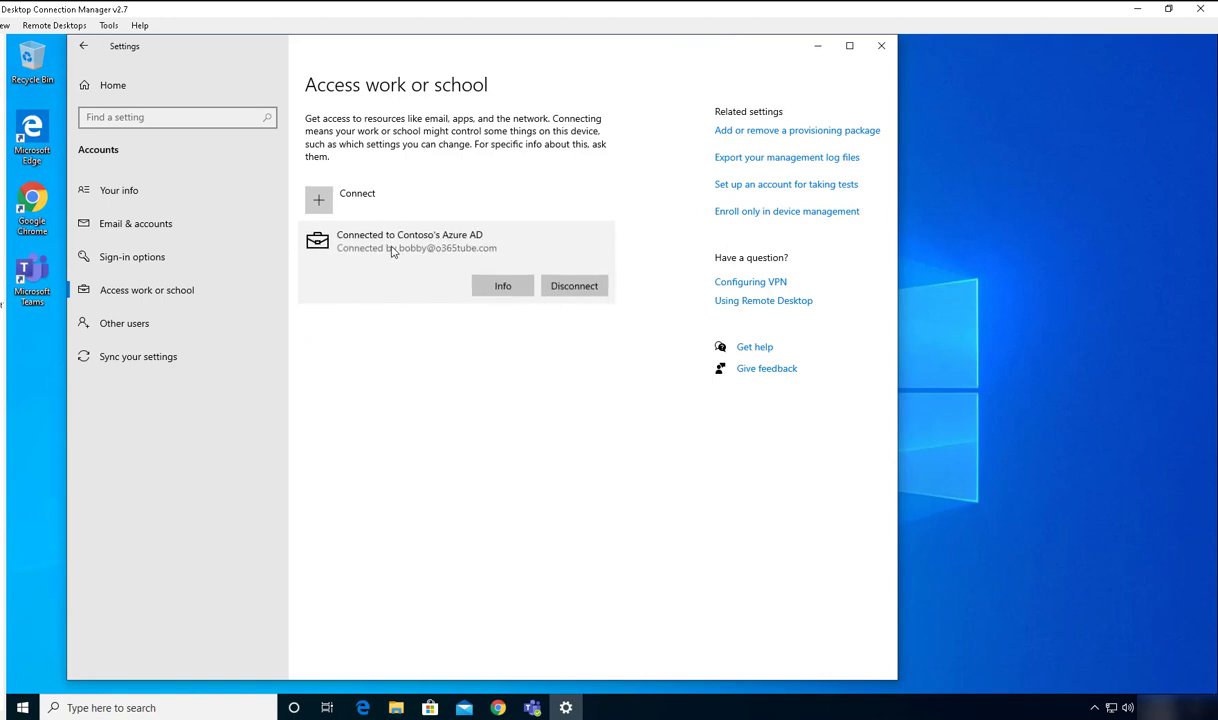
Step: Open the Managed by Contoso info page and start a device sync
left_click(503, 295)
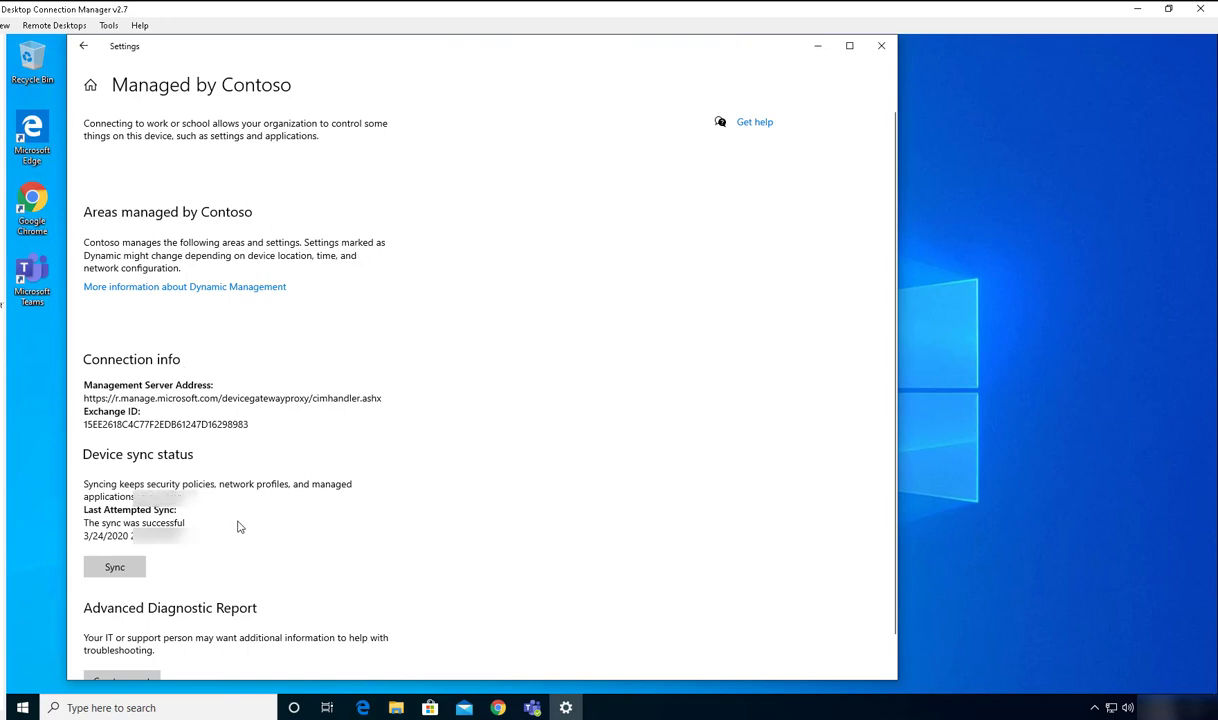
scroll(232, 528, "down", 1)
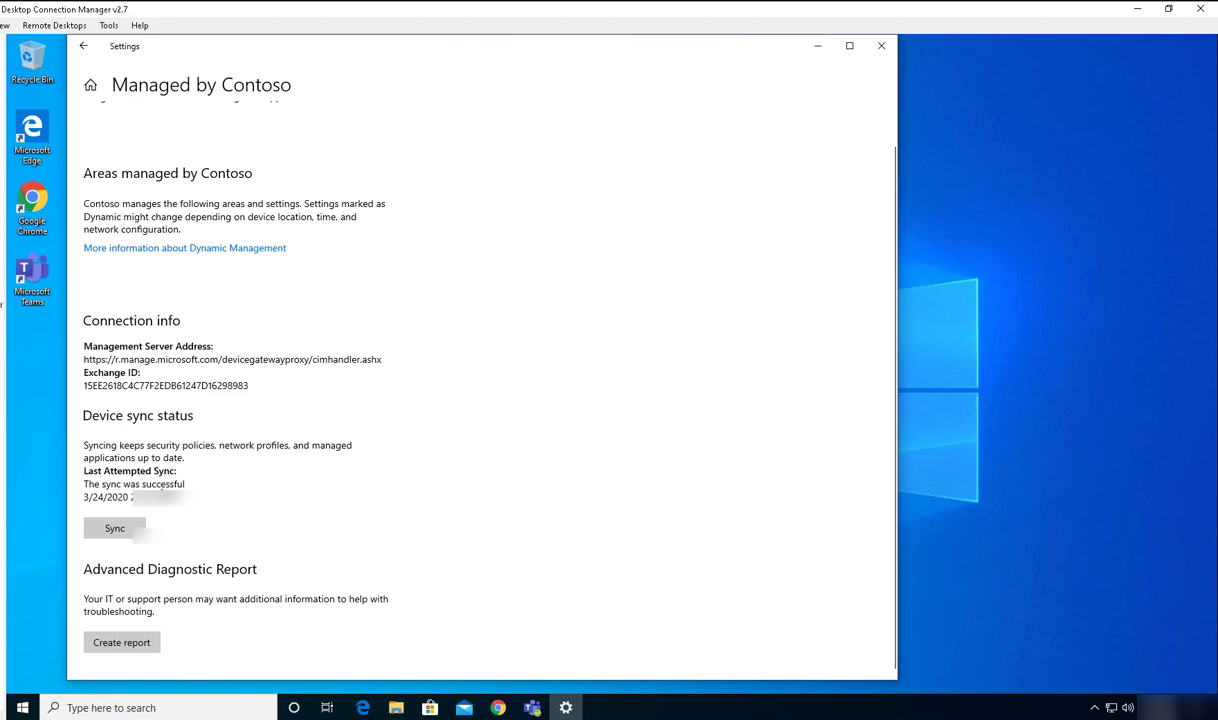
left_click(115, 530)
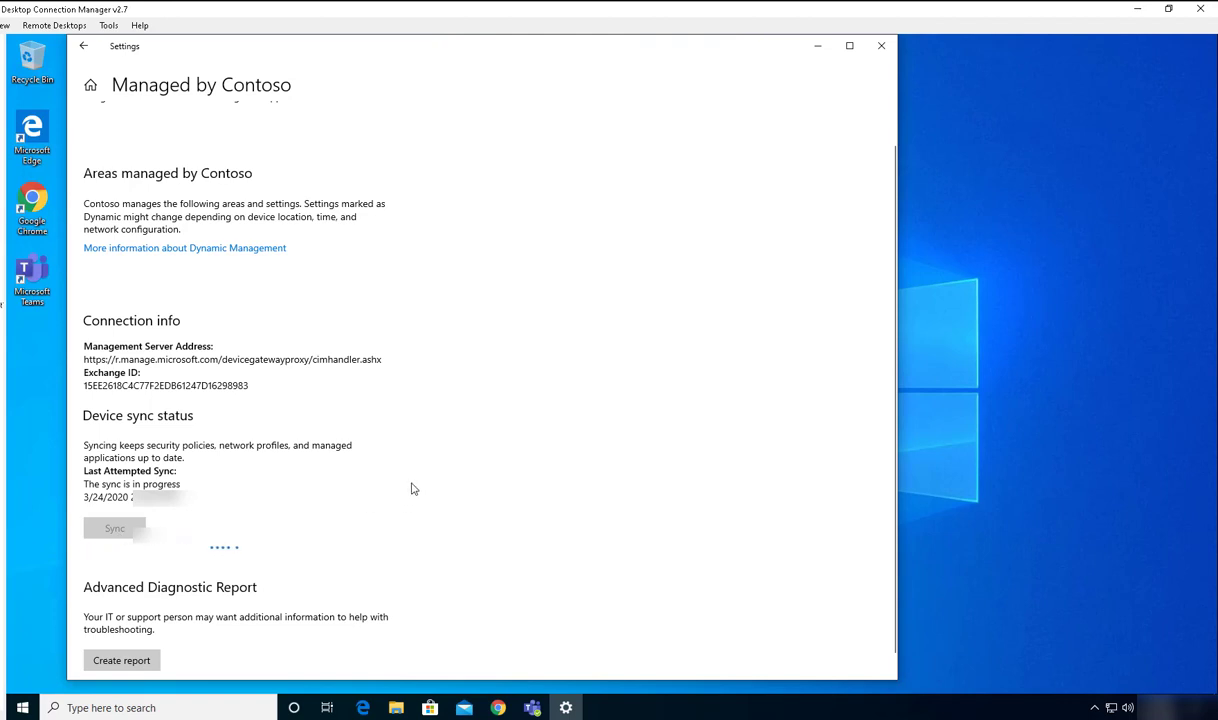